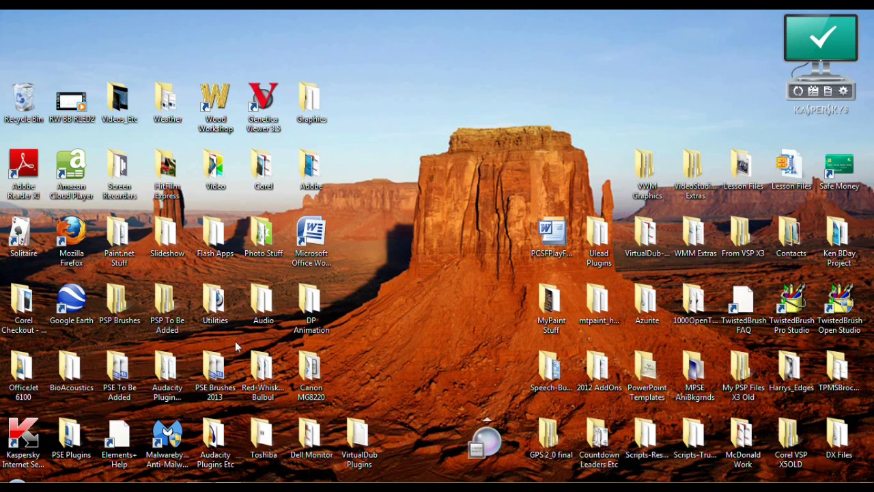
Open the Windows 7 Start menu with the Windows key
{"action": "key", "text": "super"}
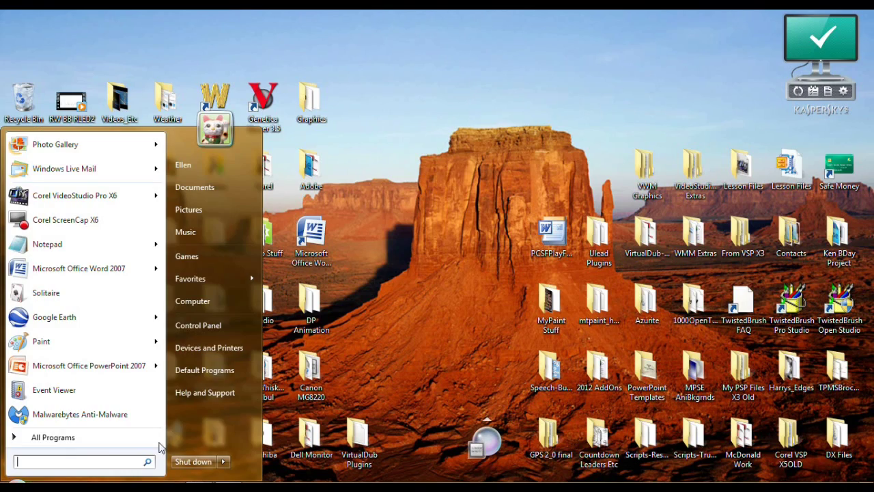
Open Sound from Control Panel and centre its window listing DELL S2440L and Speakers
{"action": "left_click", "coordinate": [213, 326]}
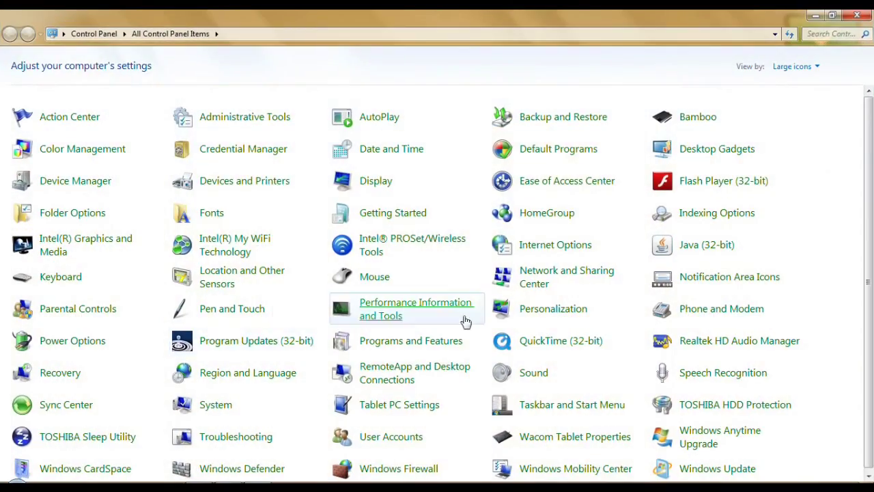
{"action": "left_click", "coordinate": [533, 378]}
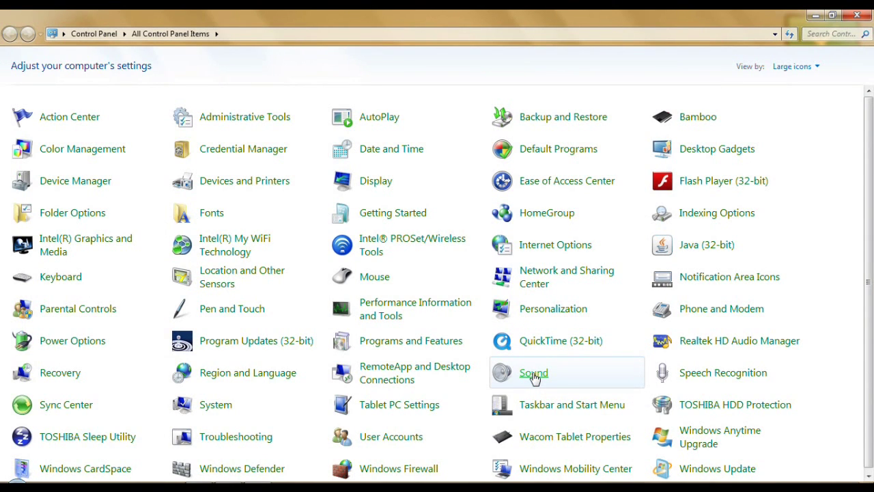
{"action": "left_click_drag", "start_coordinate": [276, 129], "coordinate": [481, 114]}
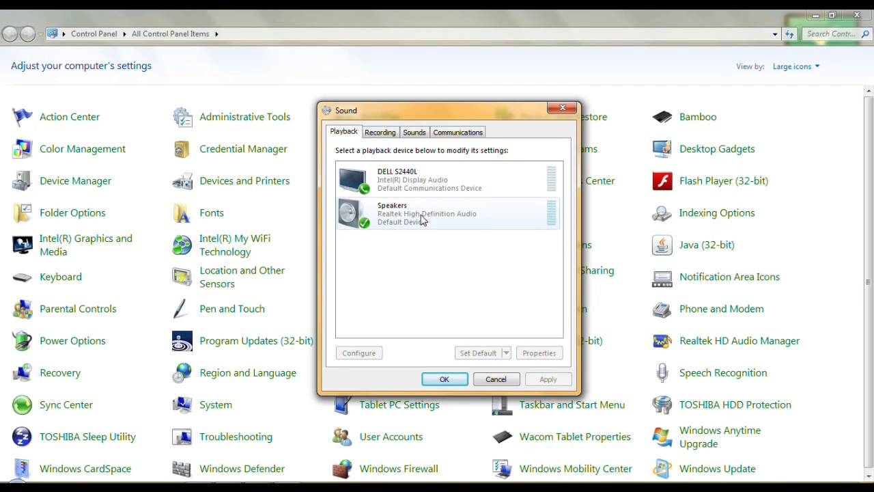
Select the Speakers playback device and open its Properties
{"action": "left_click", "coordinate": [444, 224]}
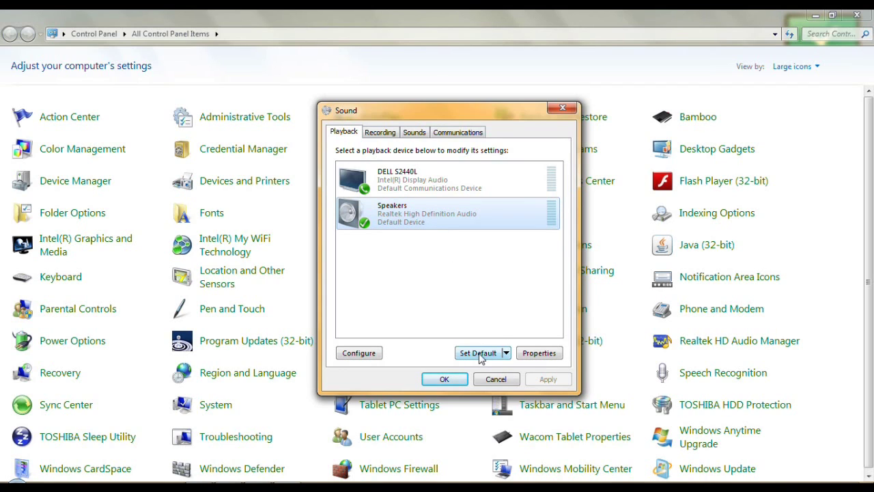
{"action": "left_click", "coordinate": [540, 353]}
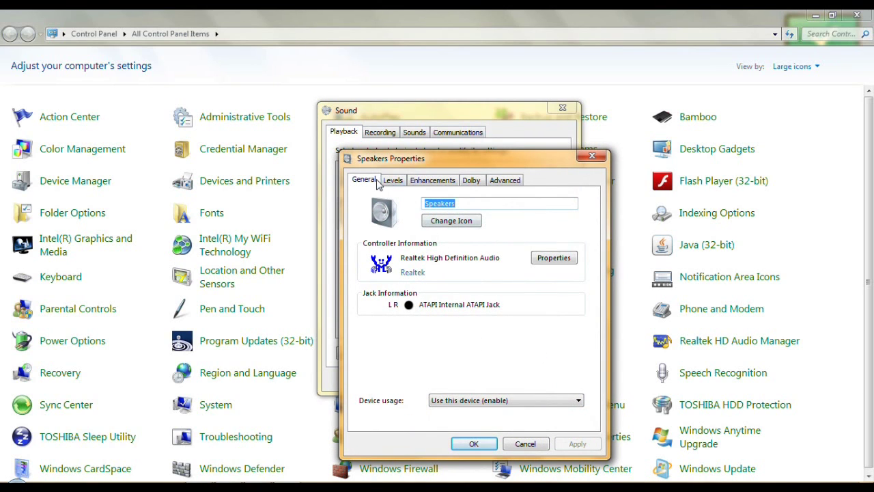
Check the Realtek controller's properties confirm it works properly, then cancel them
{"action": "left_click", "coordinate": [552, 263]}
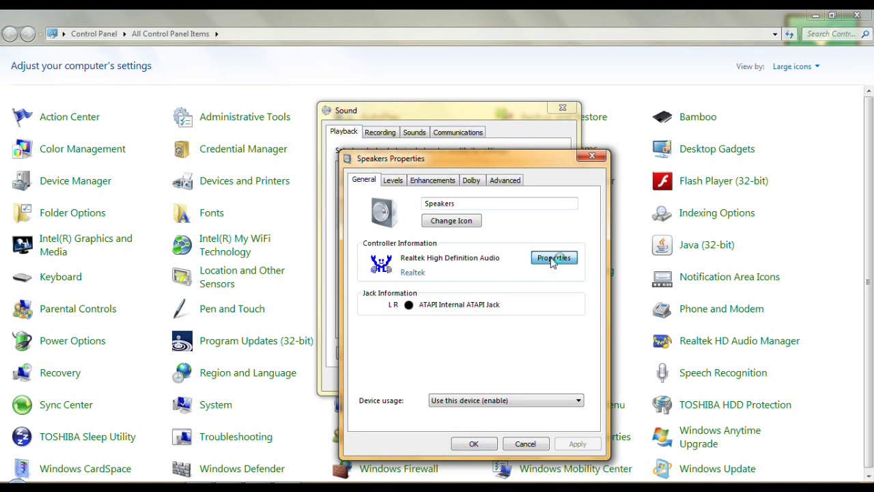
{"action": "left_click_drag", "start_coordinate": [163, 31], "coordinate": [504, 106]}
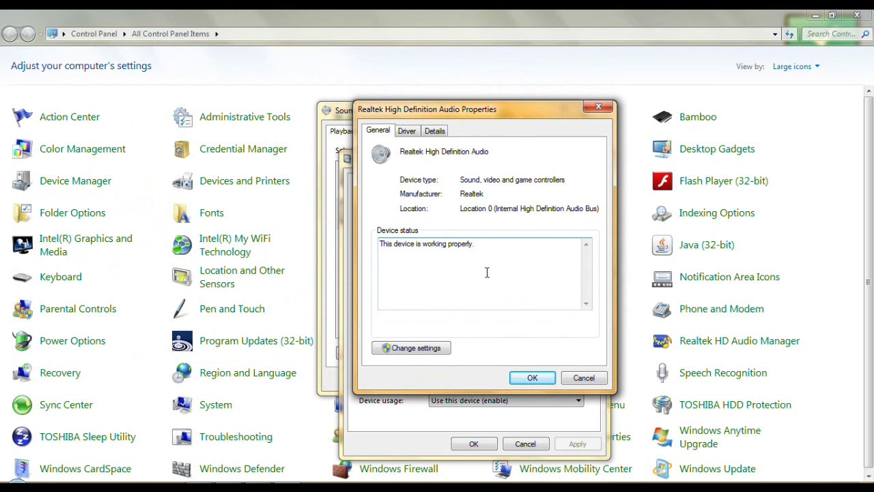
{"action": "left_click", "coordinate": [585, 378]}
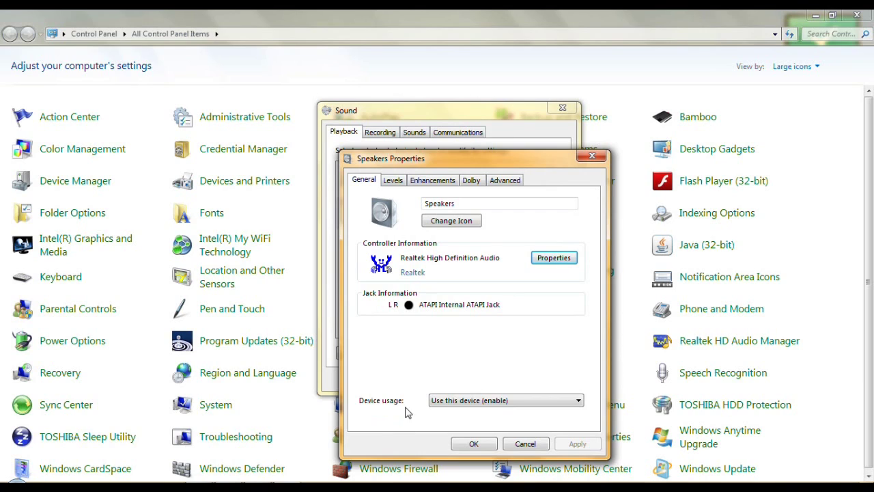
Keep device usage on enable and show Levels: output 64, Microphone 58, Line In 0
{"action": "left_click", "coordinate": [579, 401]}
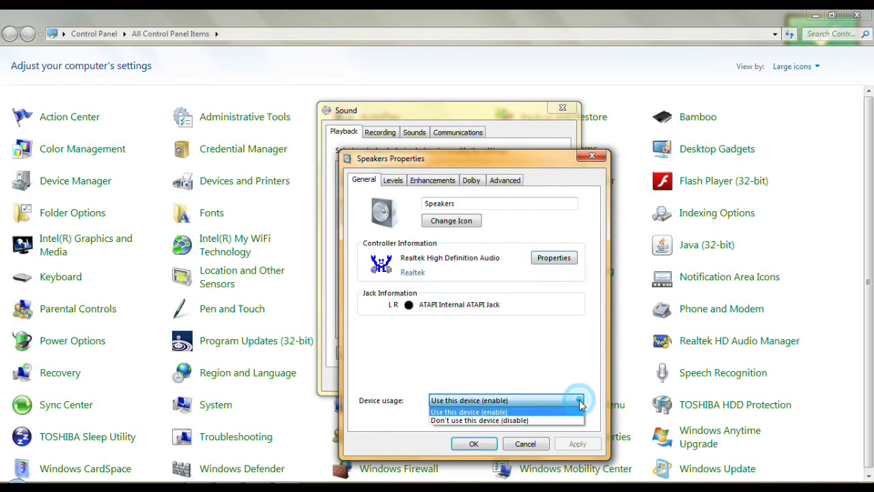
{"action": "left_click", "coordinate": [579, 403]}
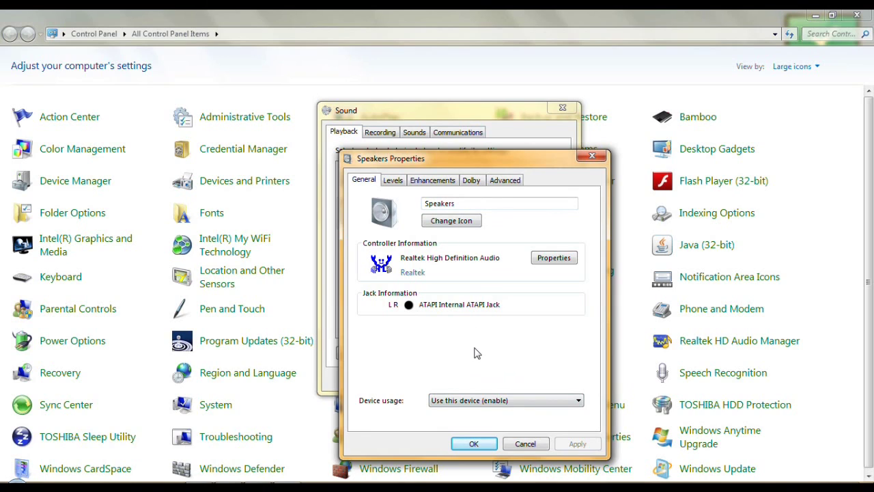
{"action": "left_click", "coordinate": [394, 181]}
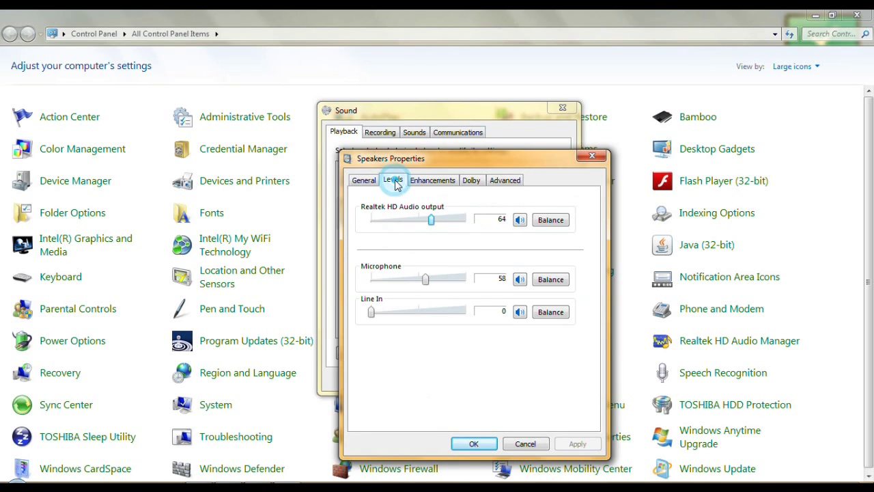
Review Speakers' Enhancements, Dolby and Advanced tabs, keep 24 bit, 48000 Hz, then cancel
{"action": "left_click", "coordinate": [440, 183]}
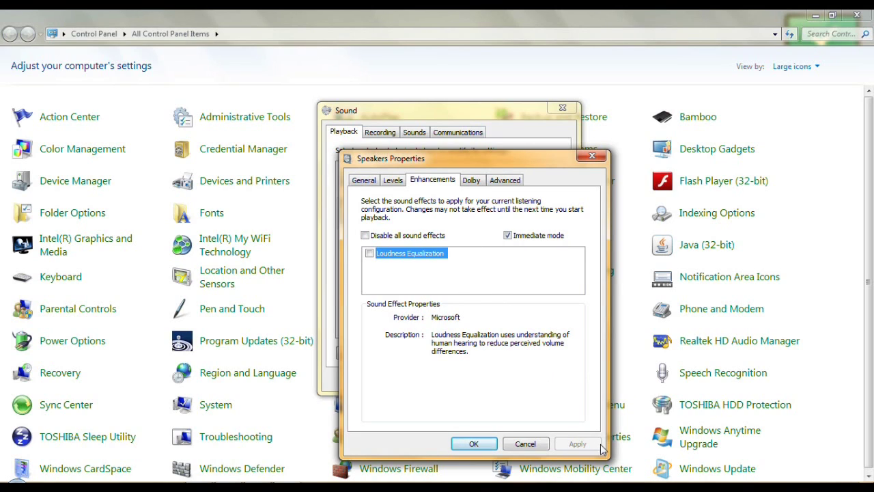
{"action": "left_click", "coordinate": [475, 180]}
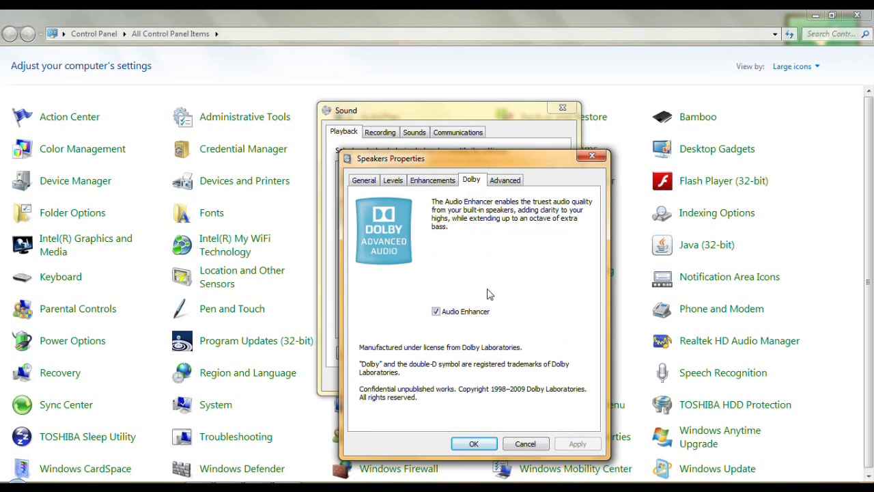
{"action": "left_click", "coordinate": [509, 180]}
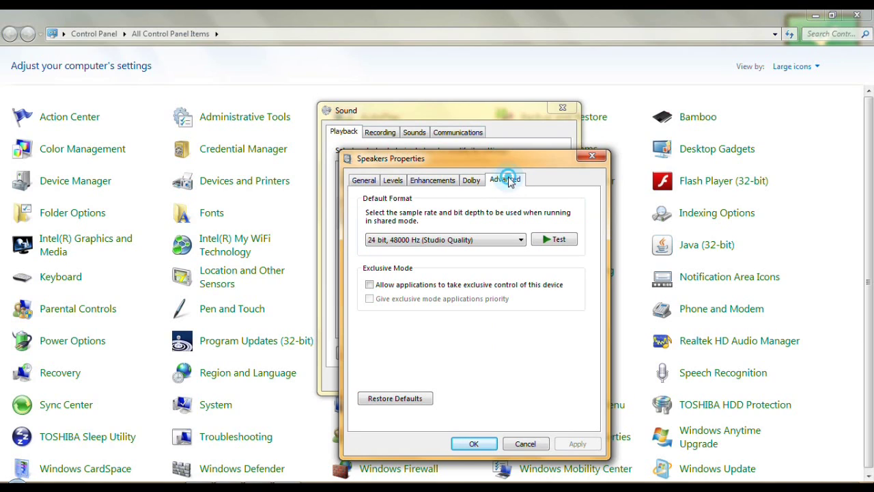
{"action": "left_click", "coordinate": [521, 241]}
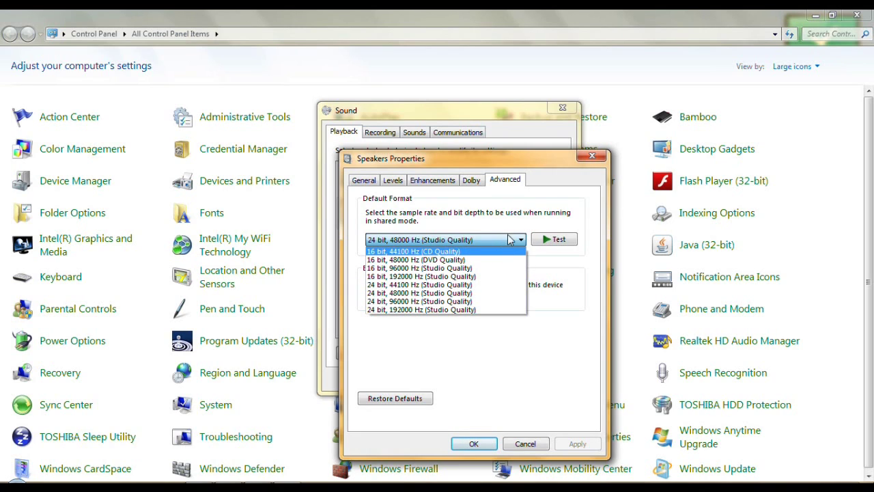
{"action": "left_click", "coordinate": [513, 339]}
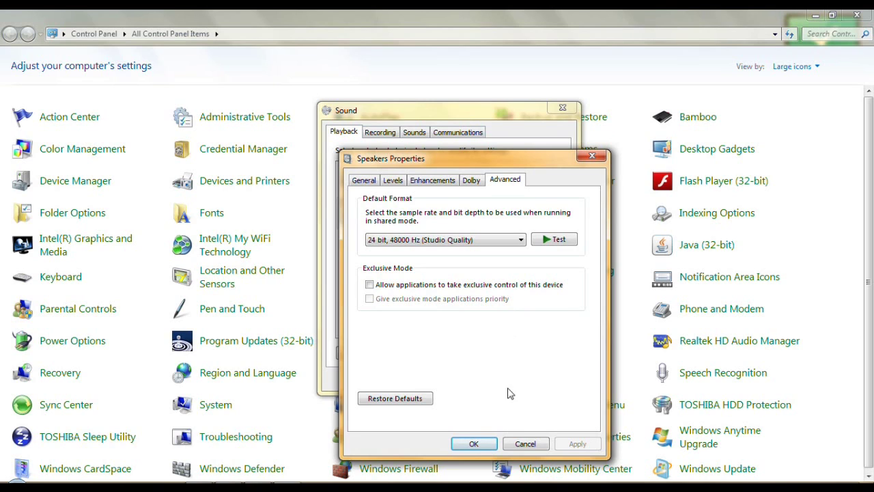
{"action": "left_click", "coordinate": [525, 444]}
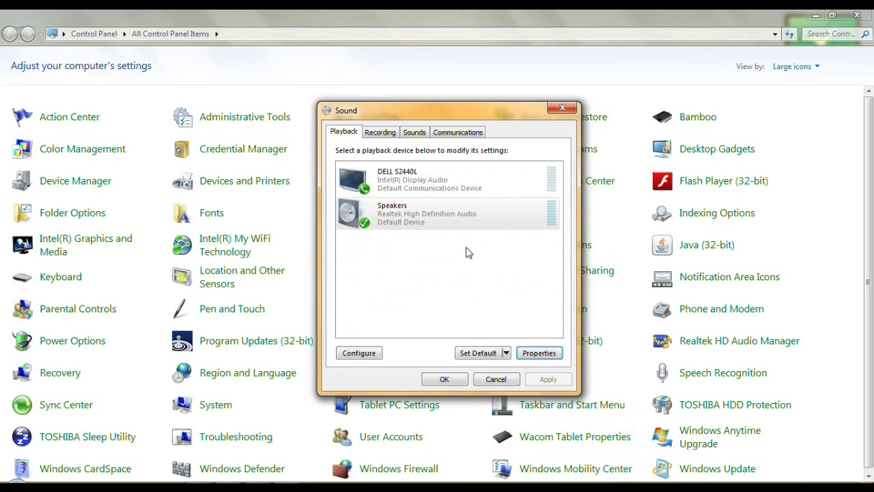
On the Recording tab, open Stereo Mix Properties without changing the default device
{"action": "left_click", "coordinate": [380, 135]}
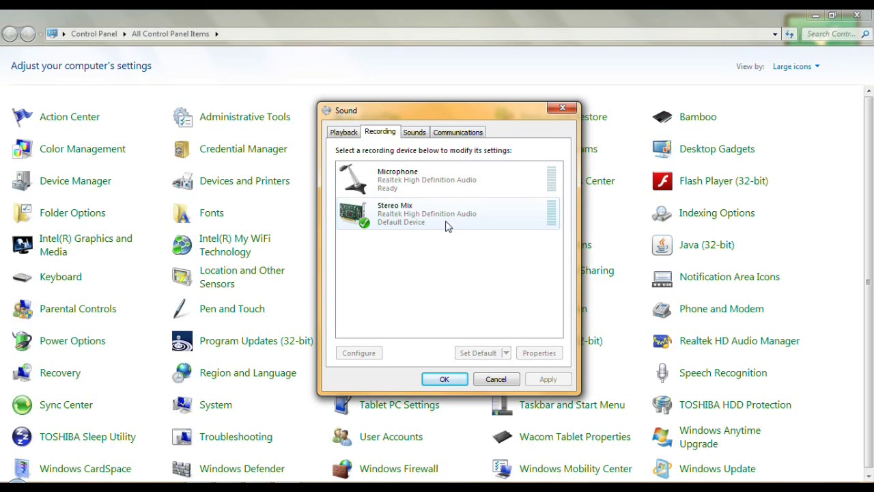
{"action": "left_click", "coordinate": [413, 220]}
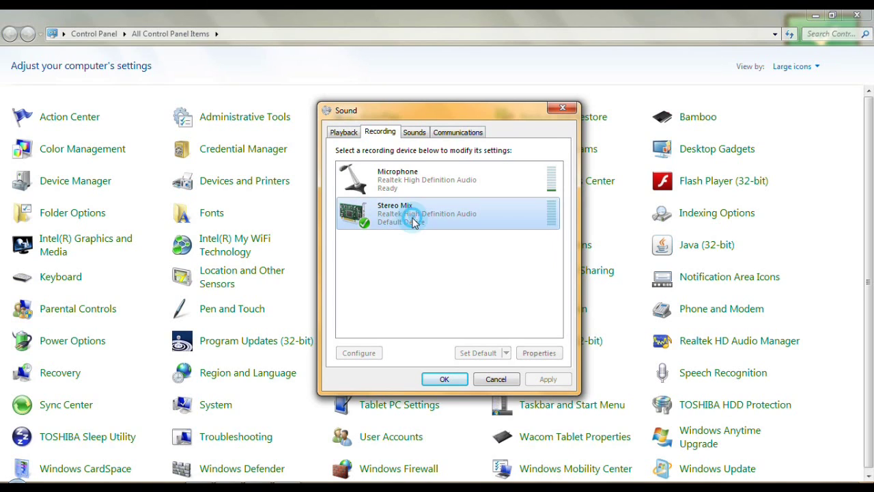
{"action": "left_click", "coordinate": [411, 182]}
{"action": "left_click", "coordinate": [507, 354]}
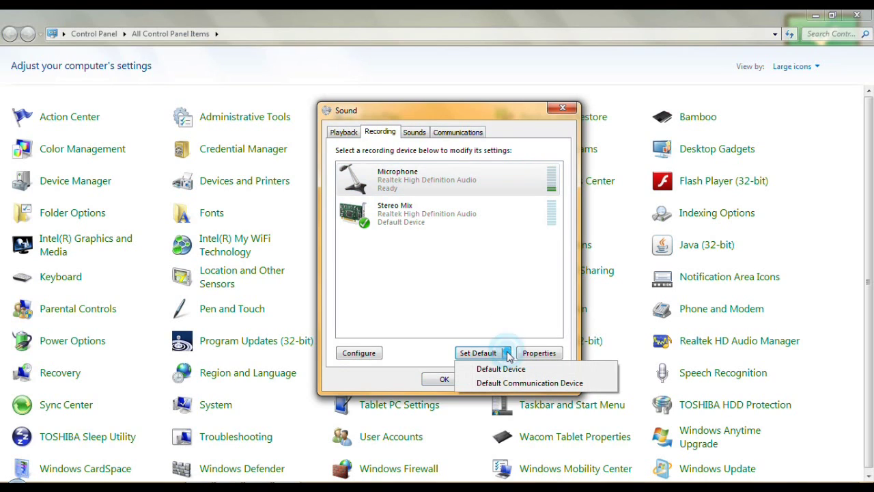
{"action": "left_click", "coordinate": [507, 353]}
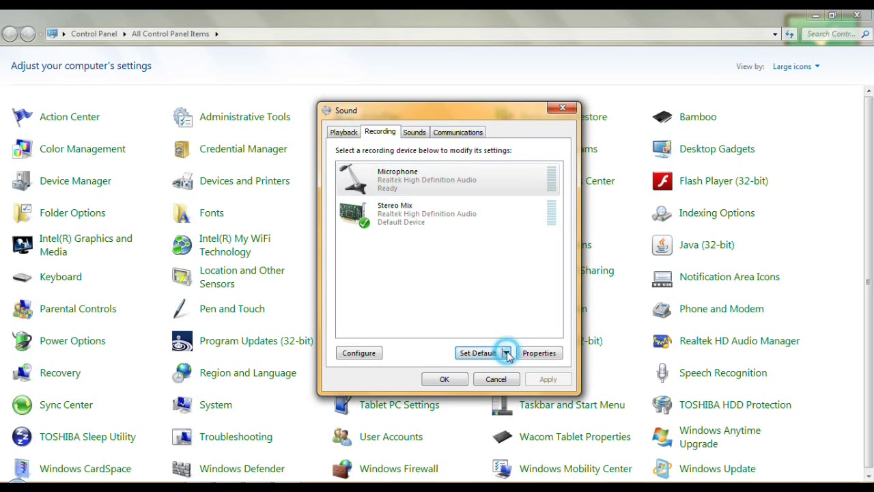
{"action": "left_click", "coordinate": [426, 217]}
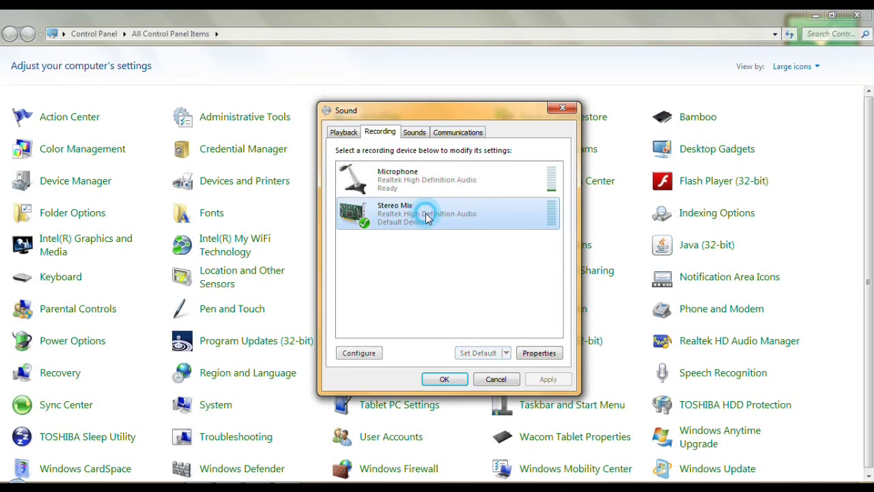
{"action": "left_click", "coordinate": [539, 353]}
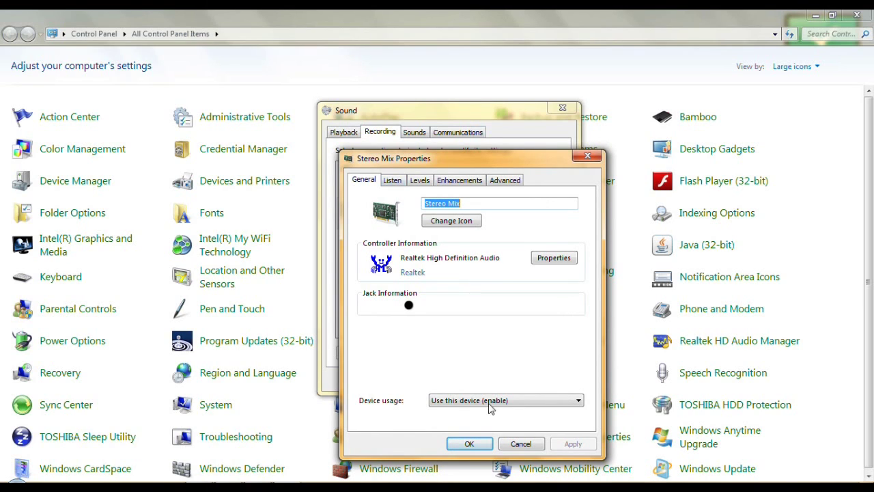
Review Stereo Mix's Listen, Levels, Enhancements and Advanced tabs, then cancel without saving
{"action": "left_click", "coordinate": [392, 180]}
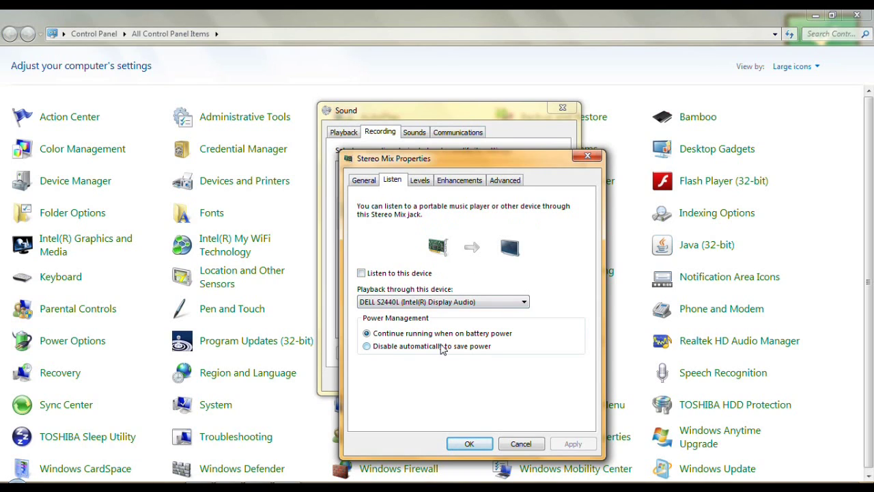
{"action": "left_click", "coordinate": [420, 180]}
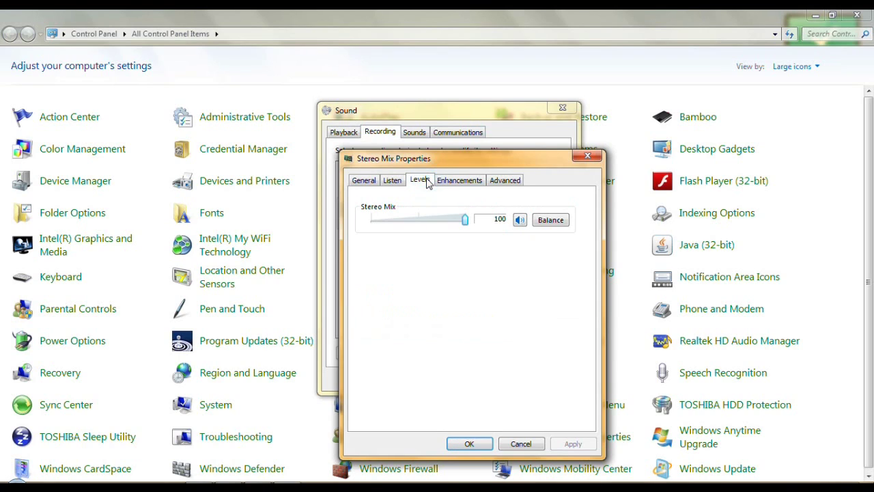
{"action": "left_click", "coordinate": [469, 182]}
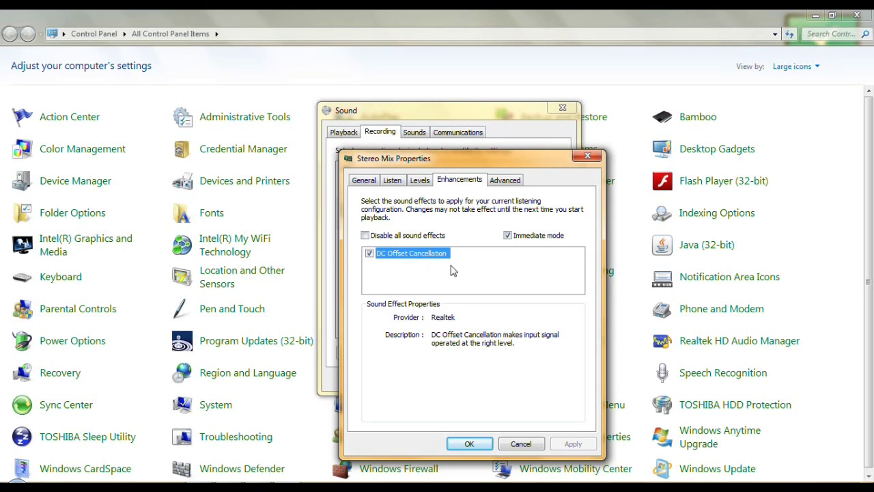
{"action": "left_click", "coordinate": [505, 181]}
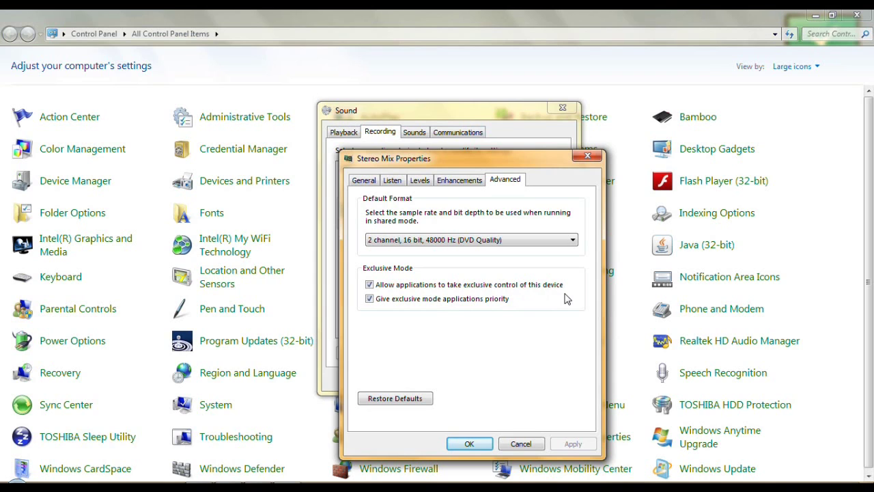
{"action": "left_click", "coordinate": [520, 445]}
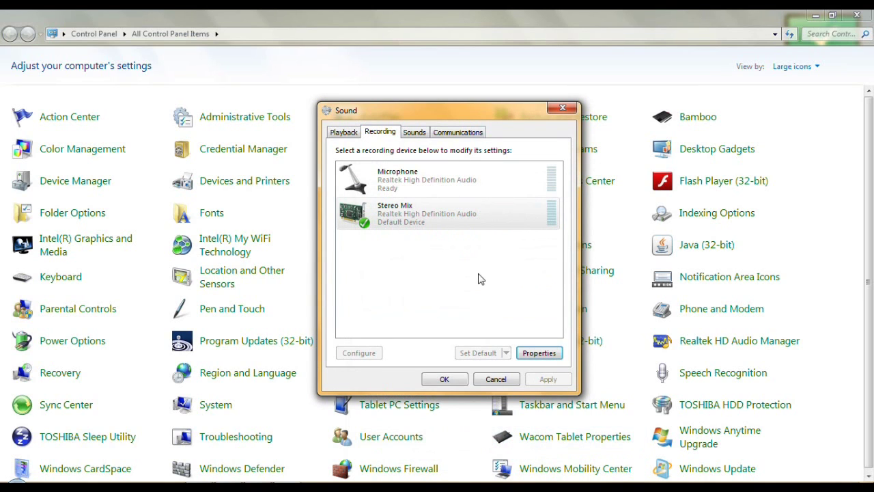
Look over the Sounds and Communications tabs, then cancel the Sound dialog unchanged
{"action": "left_click", "coordinate": [423, 135]}
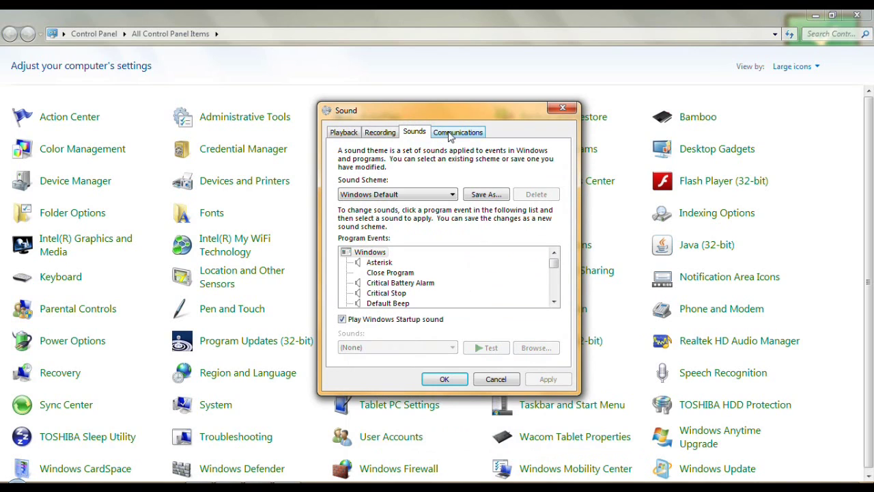
{"action": "left_click", "coordinate": [471, 132]}
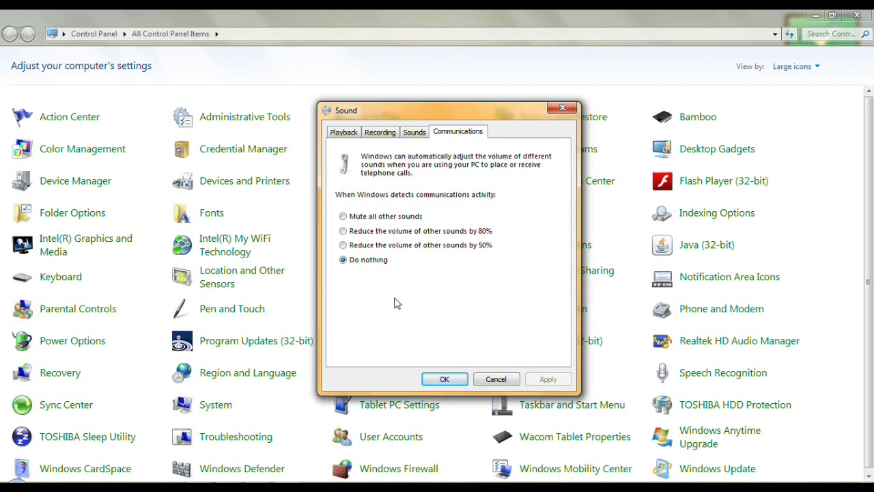
{"action": "left_click", "coordinate": [498, 380]}
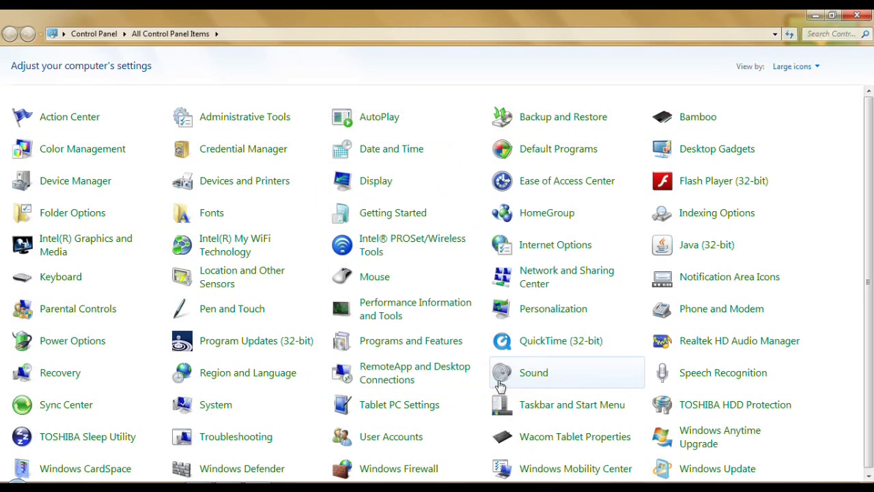
{"action": "left_click", "coordinate": [742, 345]}
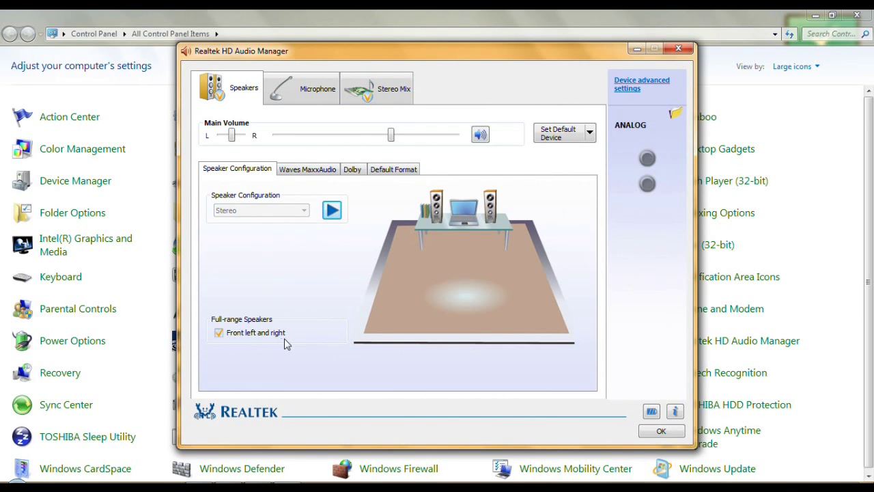
{"action": "left_click", "coordinate": [312, 170]}
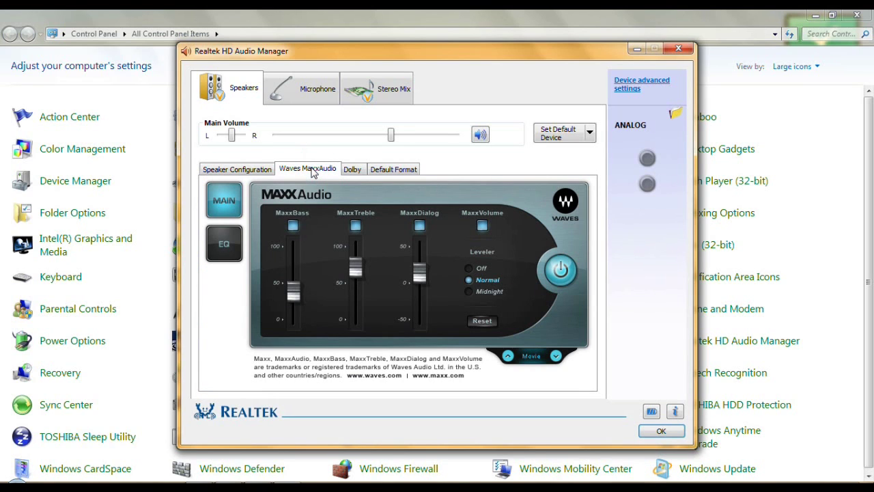
{"action": "left_click", "coordinate": [352, 170]}
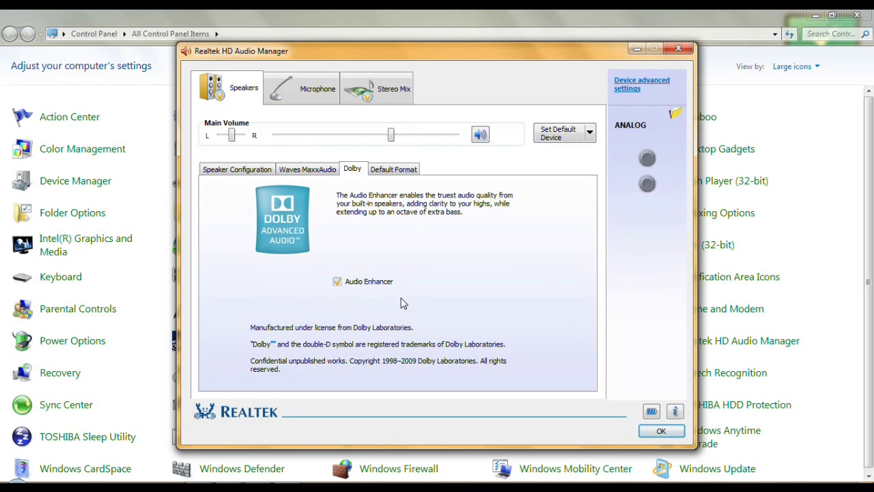
{"action": "left_click", "coordinate": [397, 171]}
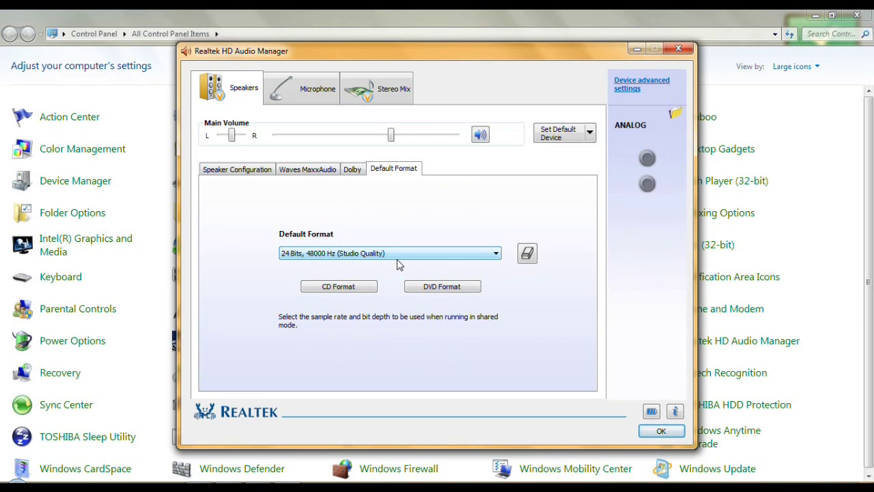
{"action": "left_click", "coordinate": [590, 133]}
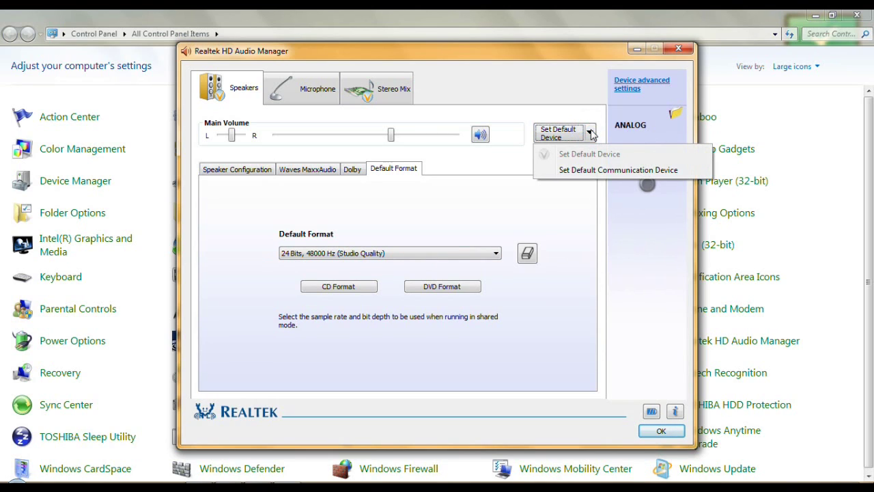
{"action": "left_click", "coordinate": [554, 207]}
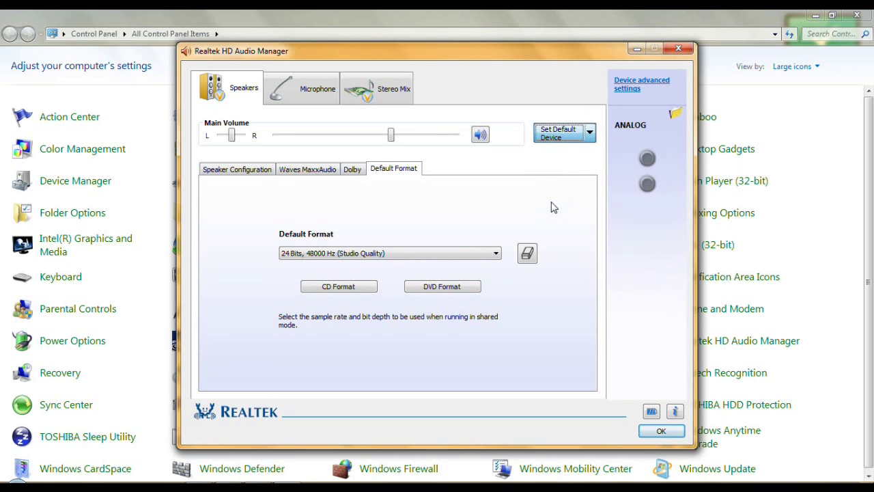
{"action": "left_click", "coordinate": [674, 50]}
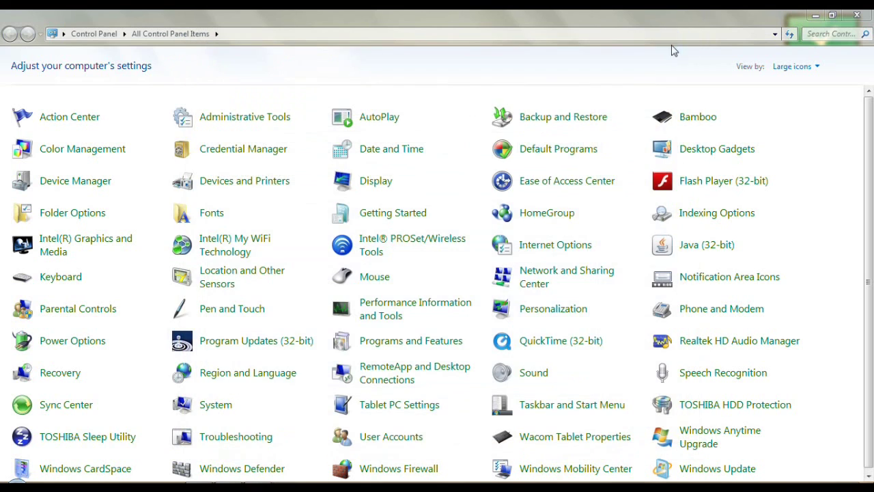